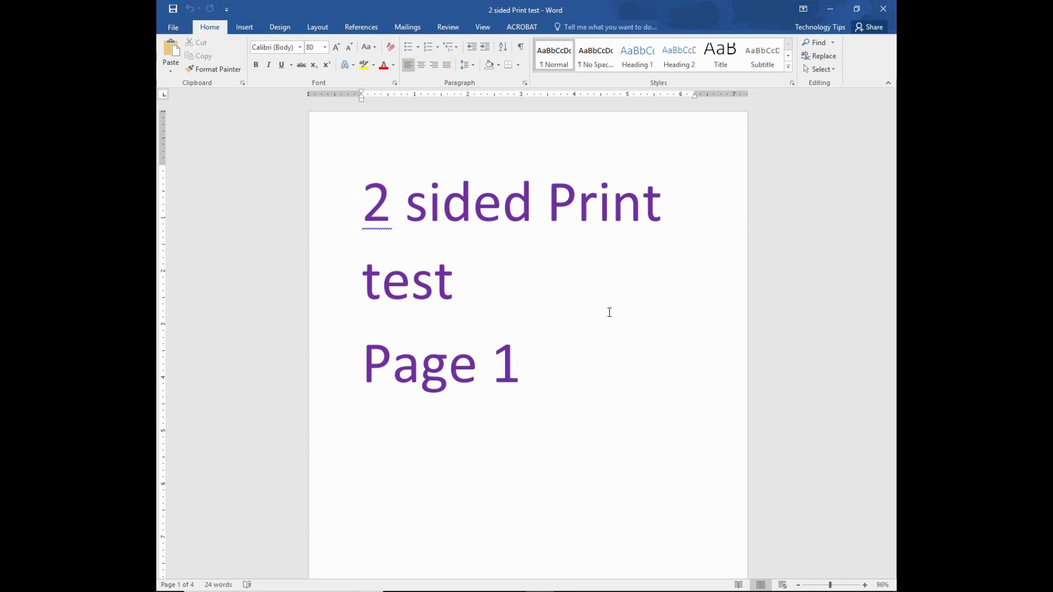
# Step: Scroll down through the four-page test document and back up to review it
pyautogui.scroll(-1, 609, 312)
pyautogui.scroll(-5, 610, 312)
pyautogui.scroll(-3, 610, 312)
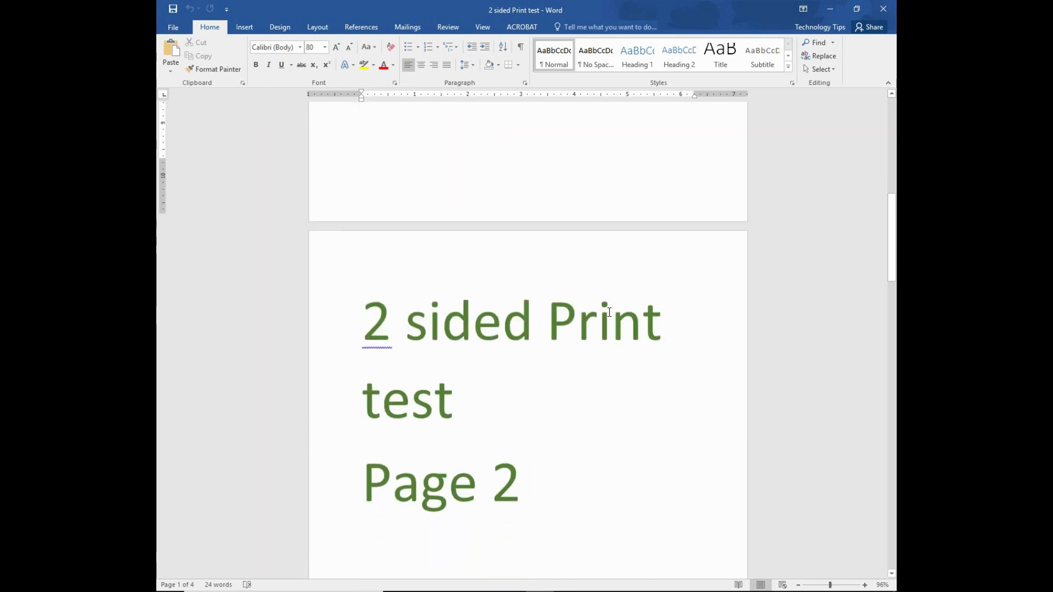
pyautogui.scroll(-2, 610, 312)
pyautogui.scroll(-1, 610, 312)
pyautogui.scroll(-3, 609, 312)
pyautogui.scroll(-4, 610, 312)
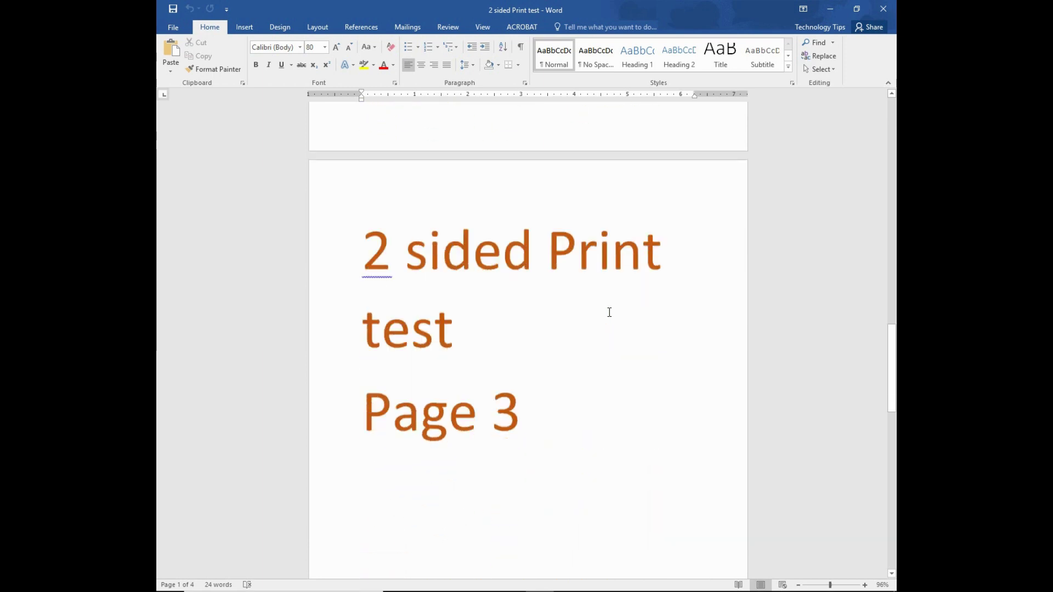
pyautogui.scroll(-3, 609, 312)
pyautogui.scroll(-2, 609, 313)
pyautogui.scroll(-5, 609, 312)
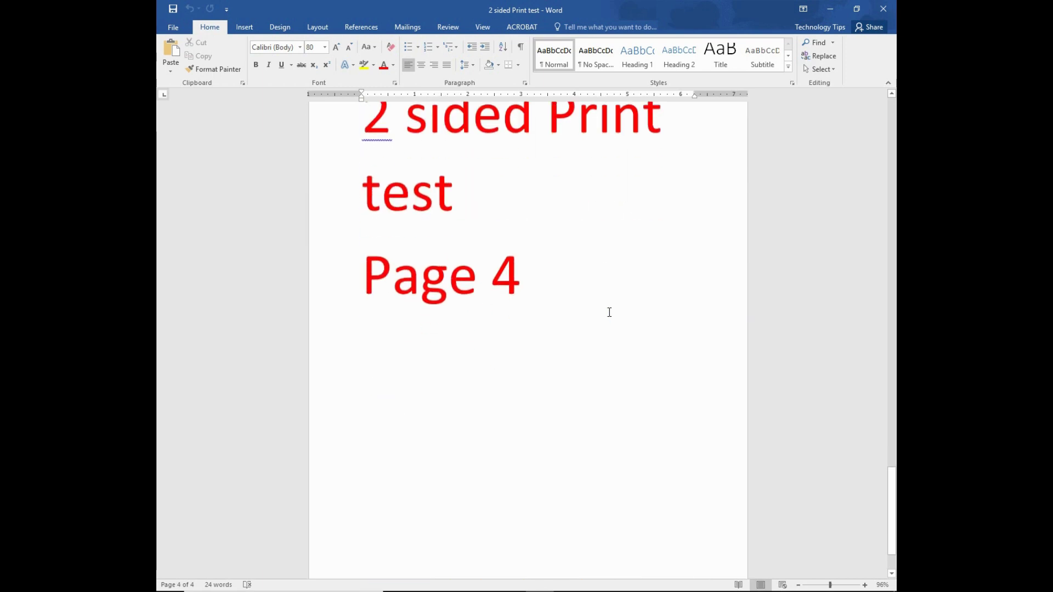
pyautogui.scroll(10, 609, 312)
pyautogui.scroll(8, 610, 312)
pyautogui.scroll(10, 610, 313)
pyautogui.scroll(5, 609, 313)
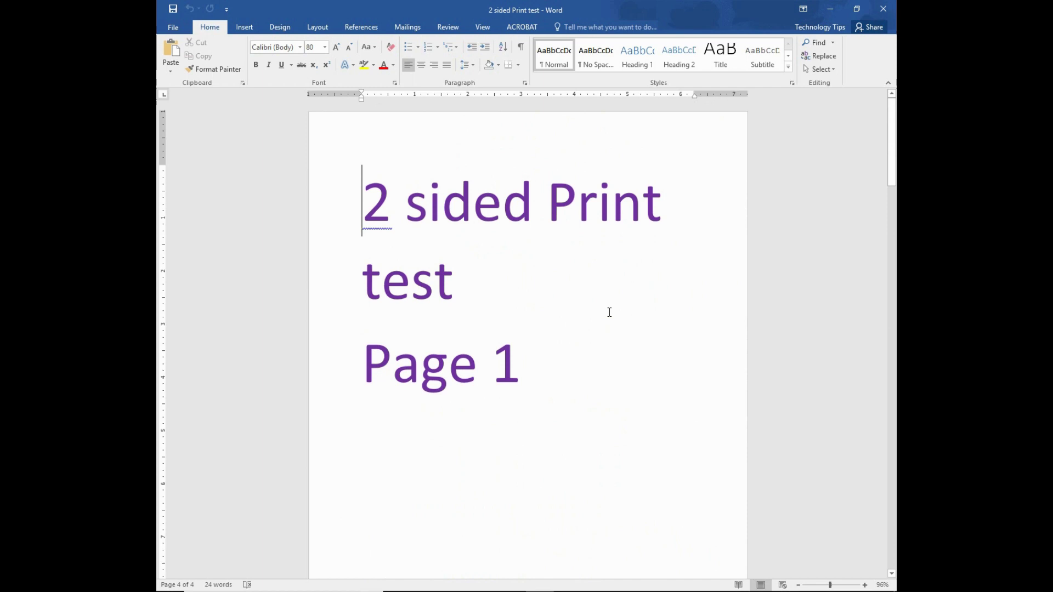
# Step: Place the cursor after 'test' and bring up the Print screen with the HP Ink Tank printer
pyautogui.click(608, 308)
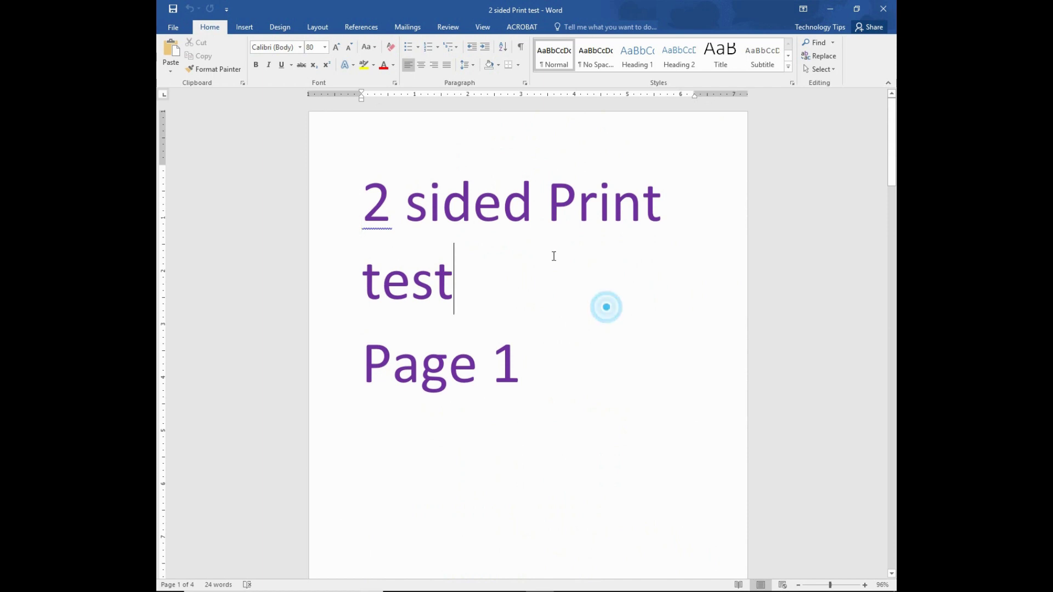
pyautogui.click(168, 28)
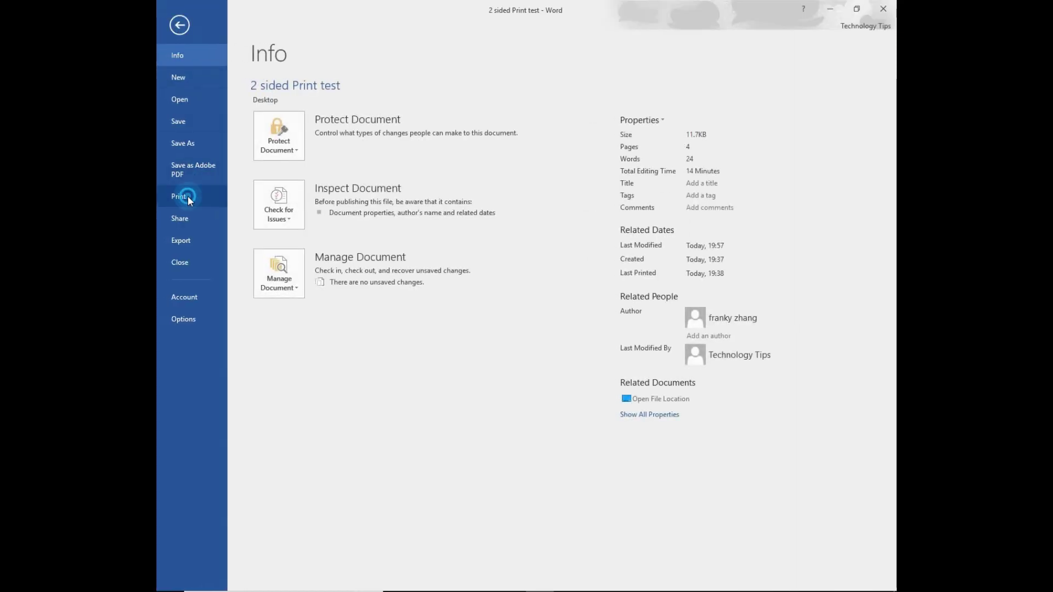
pyautogui.click(188, 196)
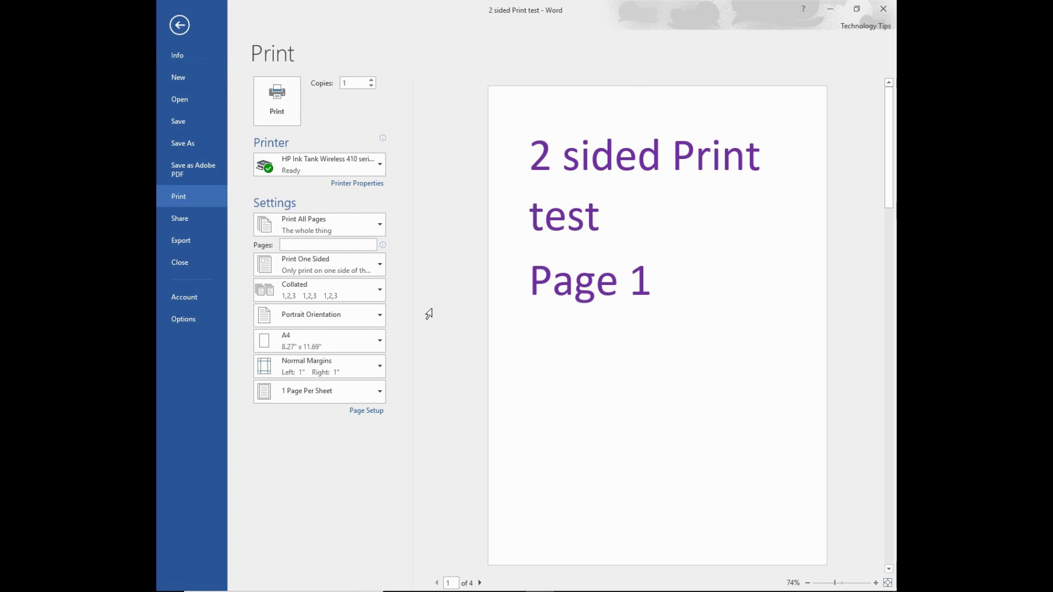
# Step: In the HP printer properties, set Print on Both Sides Manually to Flip on Long Edge
pyautogui.click(363, 185)
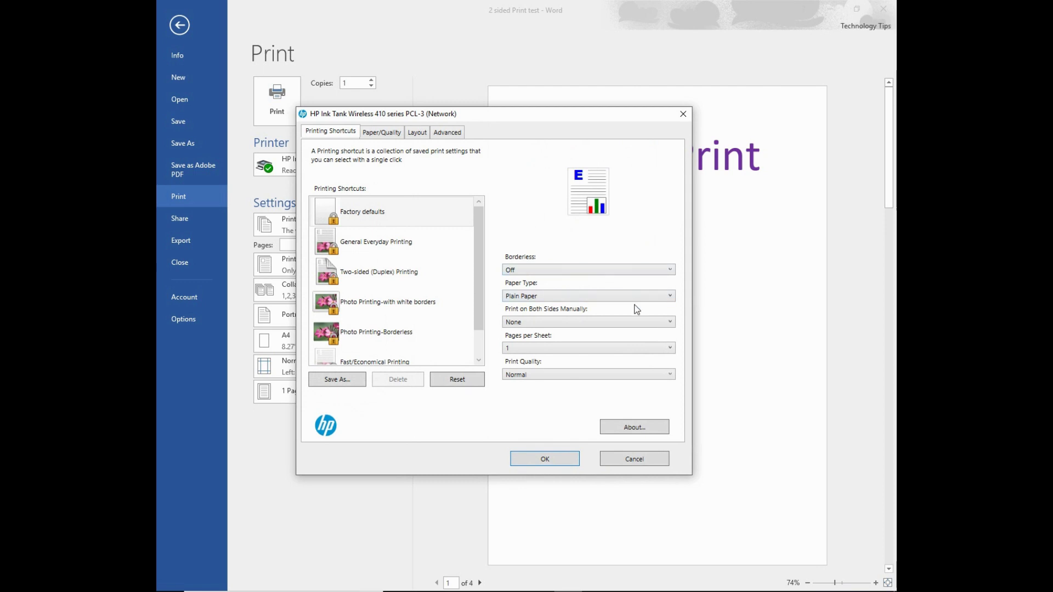
pyautogui.click(575, 324)
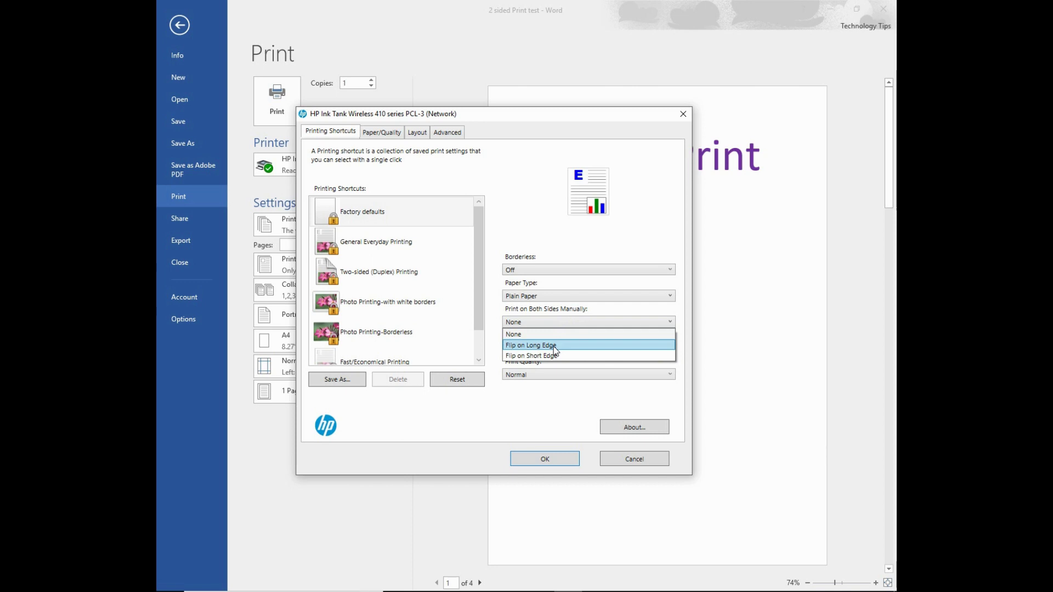
pyautogui.click(554, 346)
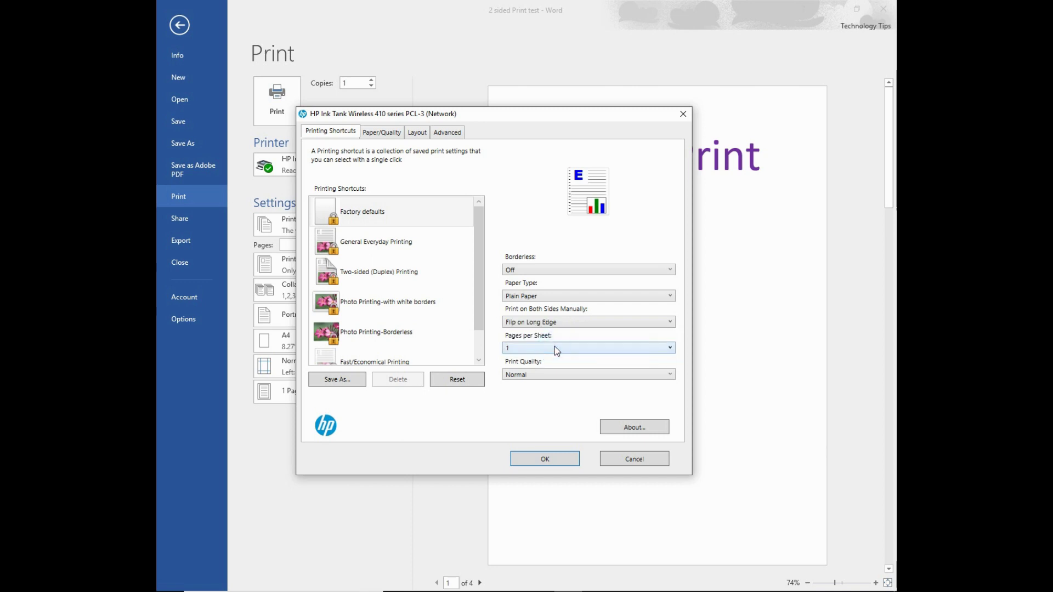
pyautogui.click(545, 458)
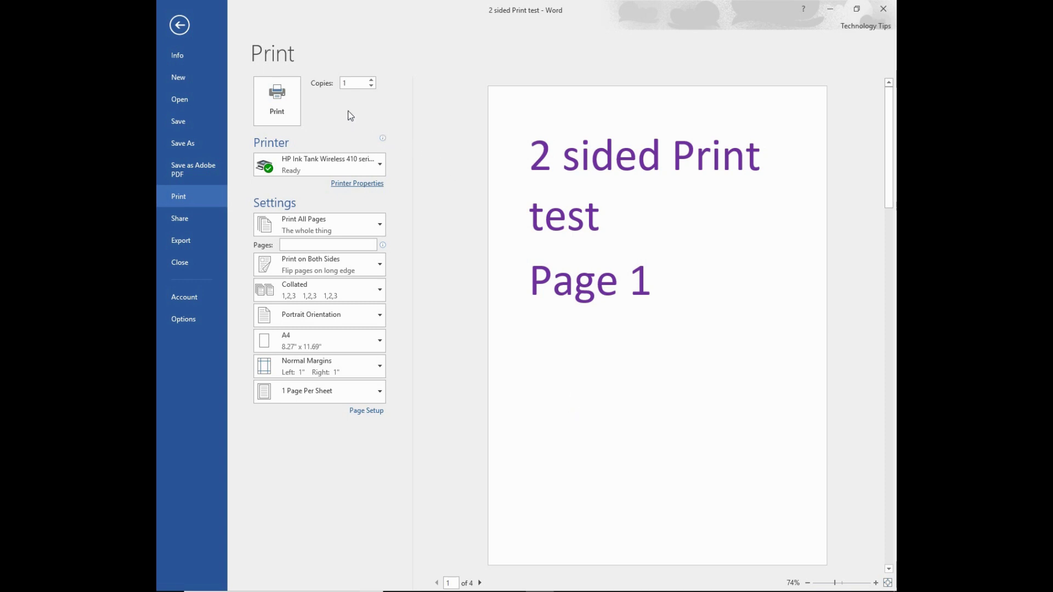
# Step: Send the four-page document to the HP Ink Tank so the first side prints
pyautogui.click(280, 101)
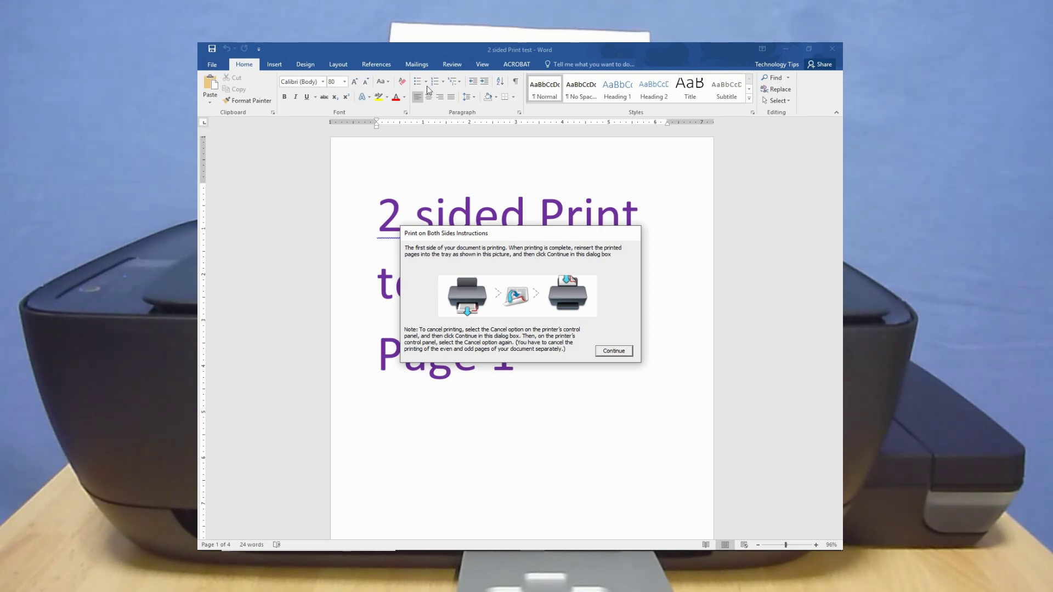
# Step: Confirm the reloaded pages with Continue so the reverse sides print
pyautogui.click(614, 351)
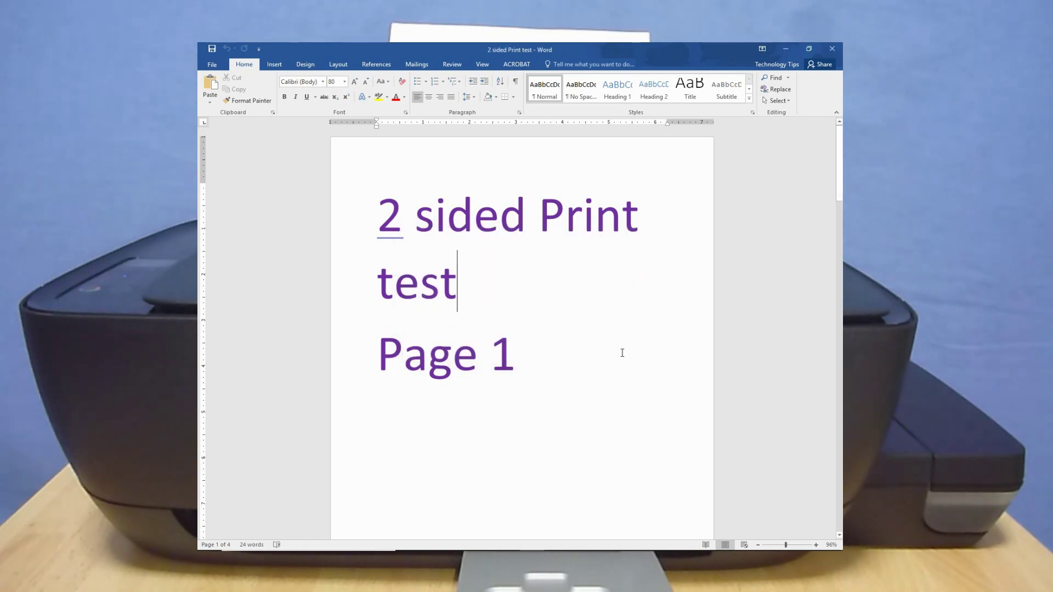